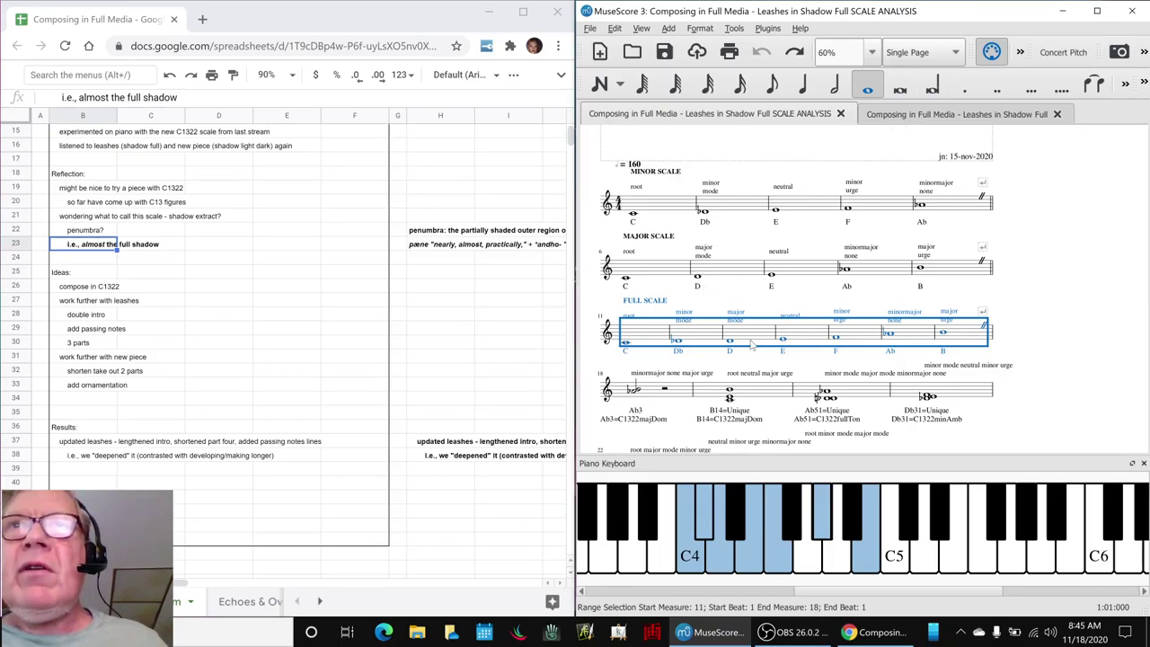
# Step: Switch back to the Leashes in Shadow Full score to show Part One
pyautogui.click(874, 115)
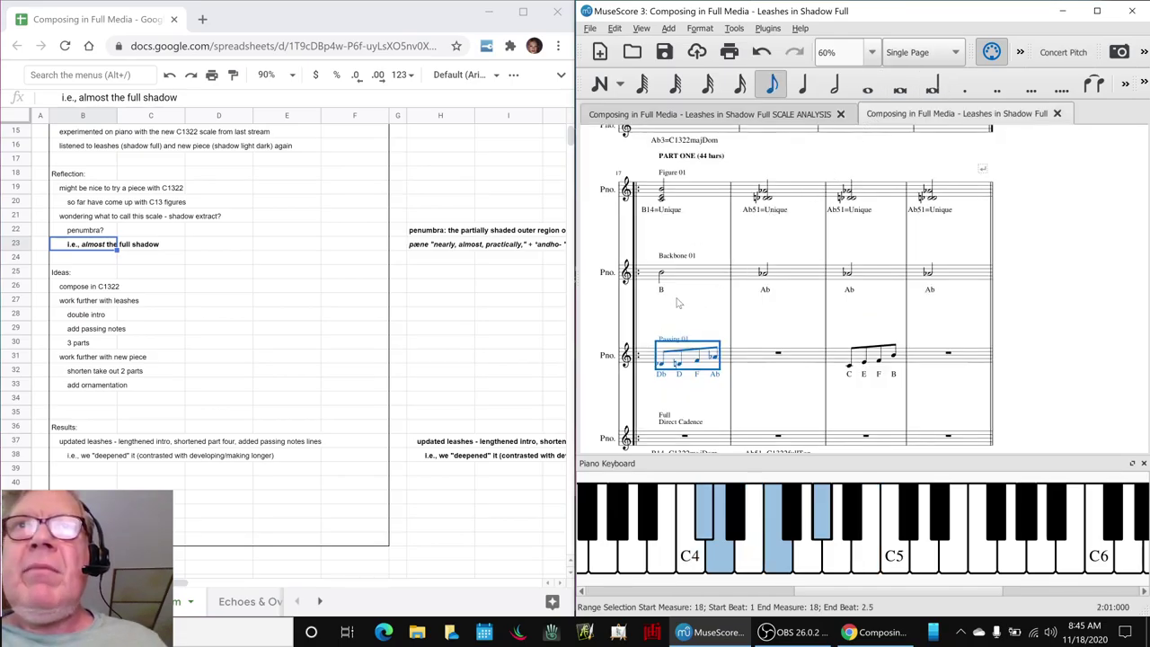
# Step: Play back the Backbone B bar, then clear the selection
pyautogui.click(692, 281)
pyautogui.press('space')
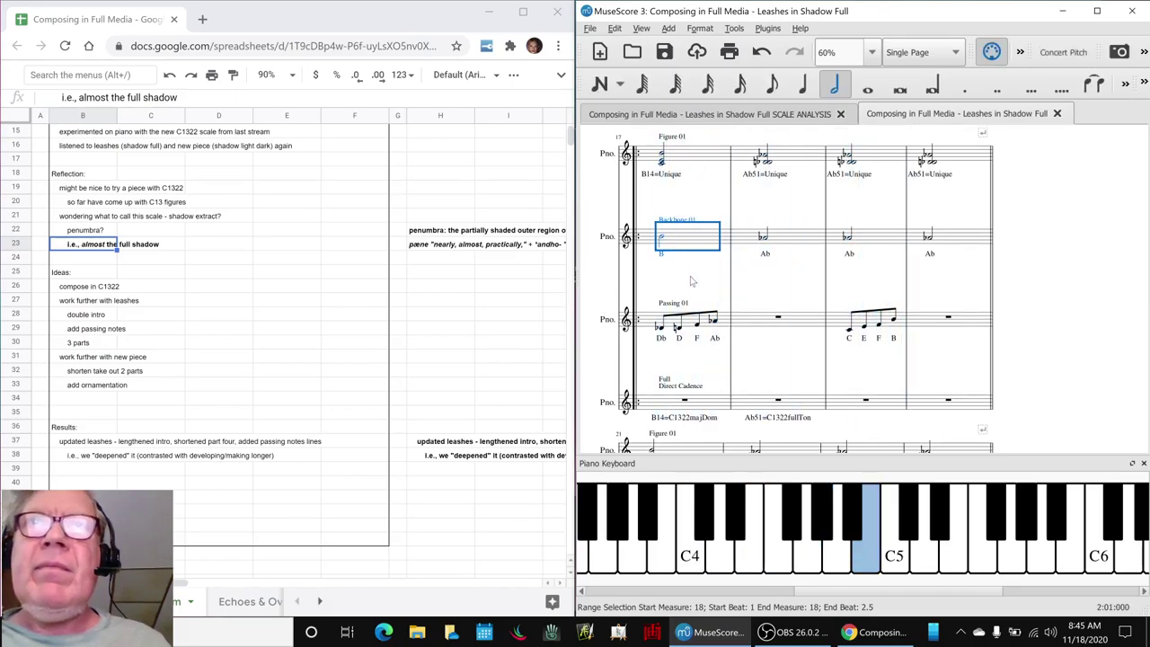
pyautogui.click(770, 366)
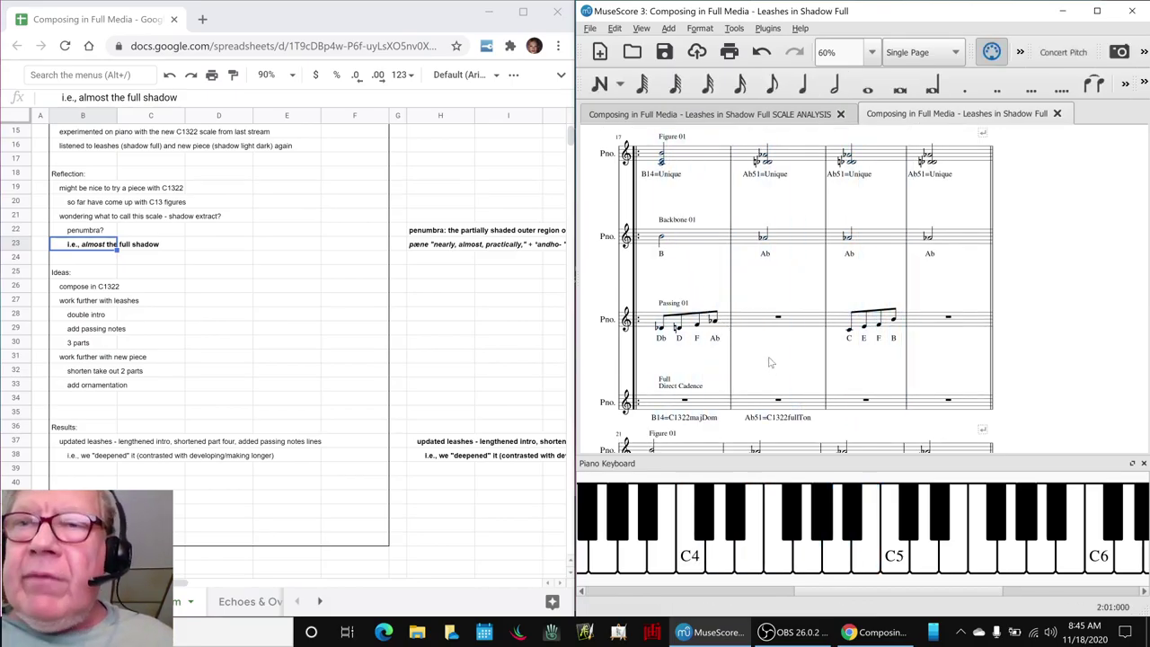
# Step: Return to the opening bars and play the whole score from the beginning
pyautogui.hotkey('ctrl', 'Home')
pyautogui.press('Right')
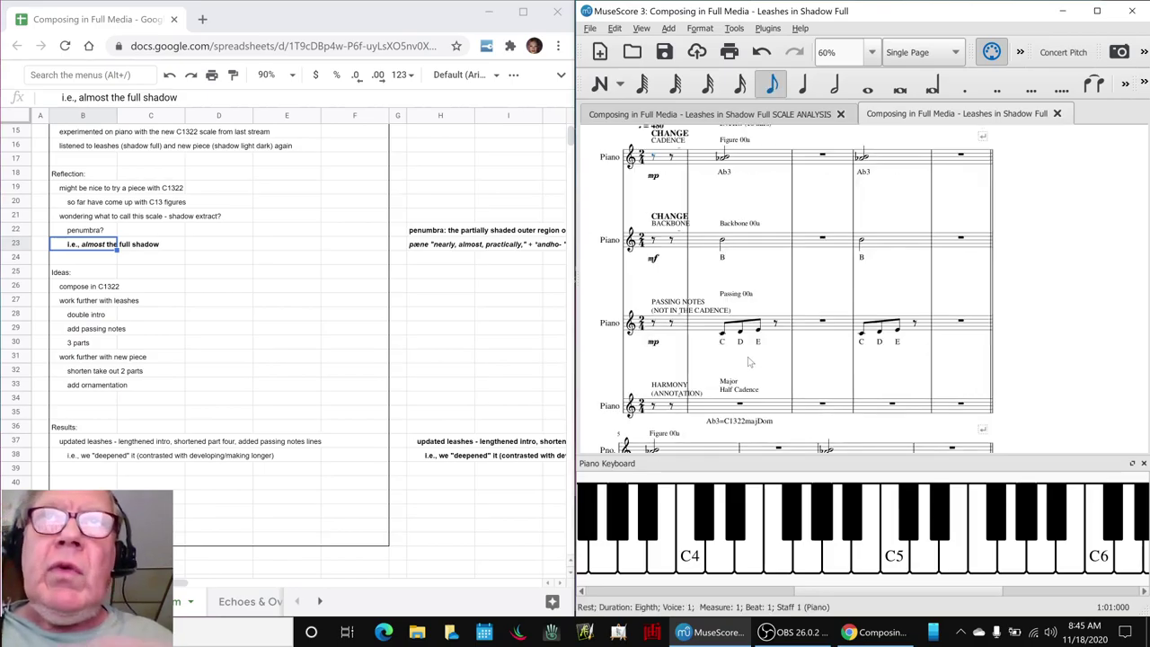
pyautogui.press('Escape')
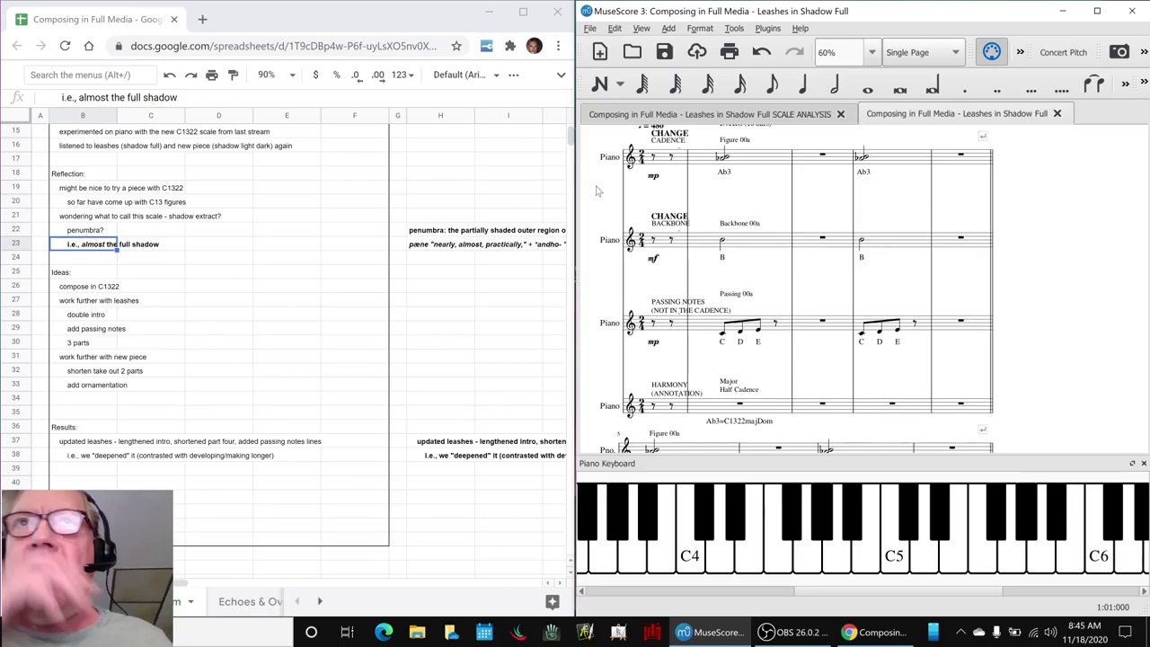
pyautogui.press('space')
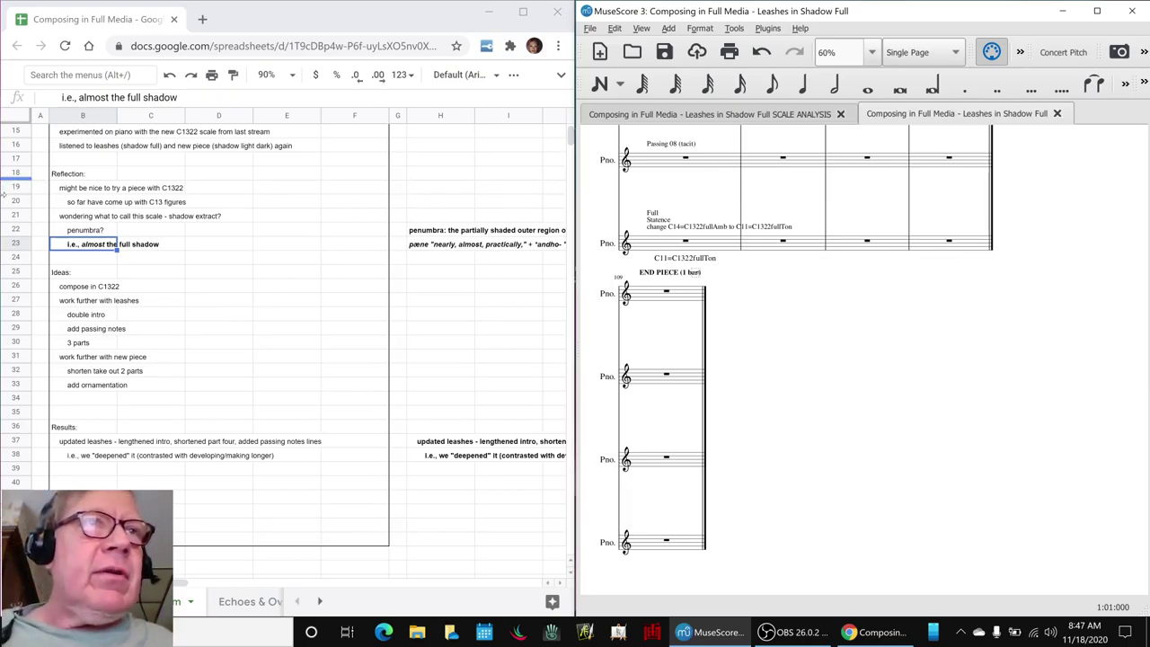
# Step: Enter the heading 'Ideas Next Time:' in cell B40
pyautogui.click(75, 484)
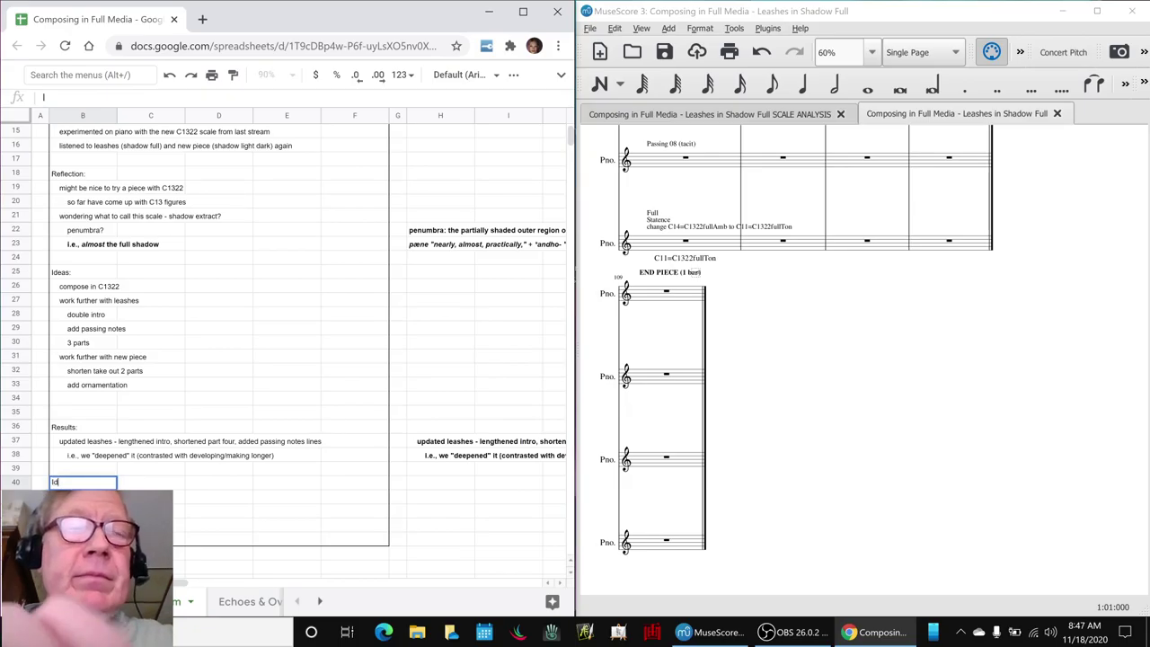
pyautogui.write('Ideas Next Time')
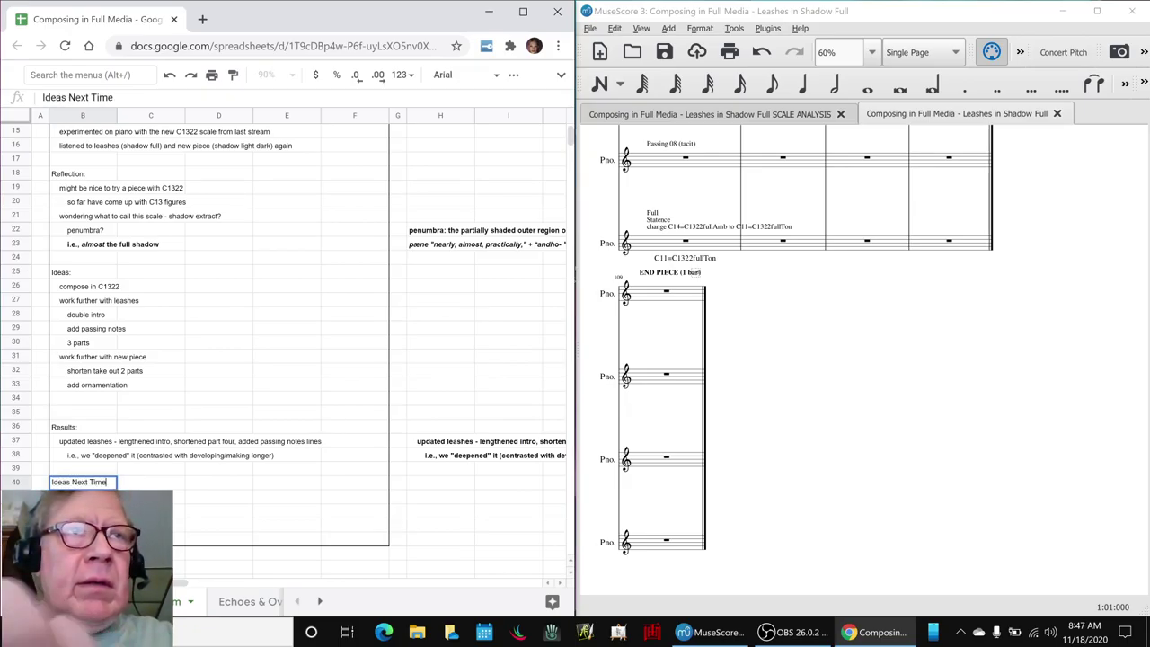
pyautogui.write(':')
pyautogui.press('Return')
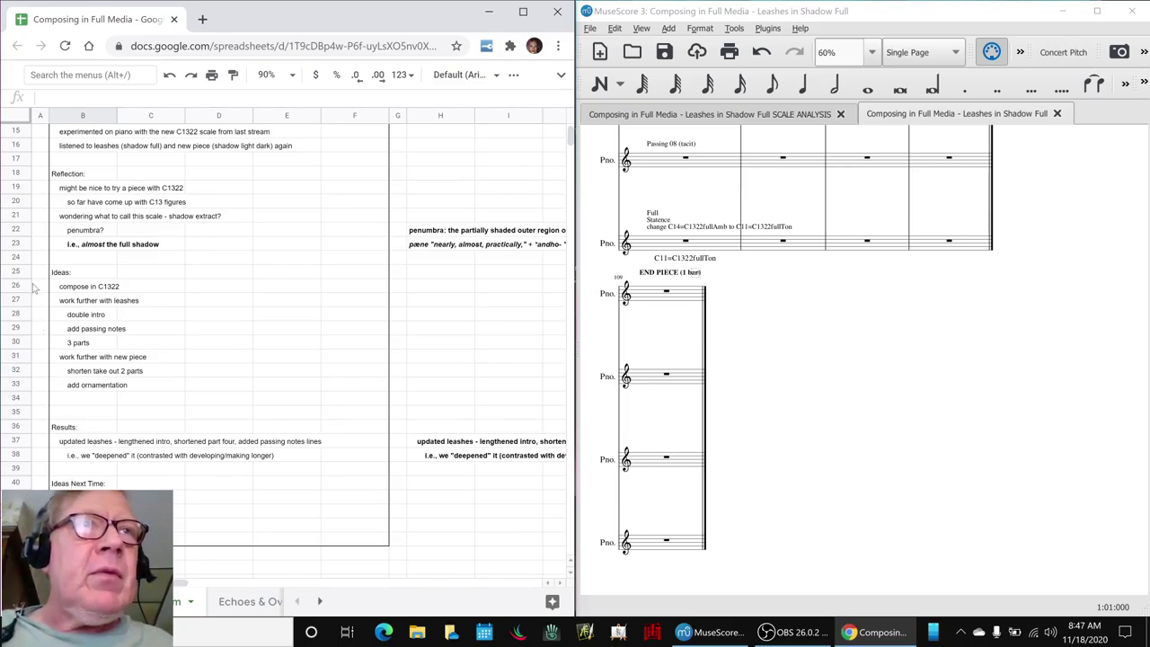
# Step: Delete the '3 parts' idea from B30 and review the surrounding ideas list
pyautogui.click(64, 344)
pyautogui.press('Delete')
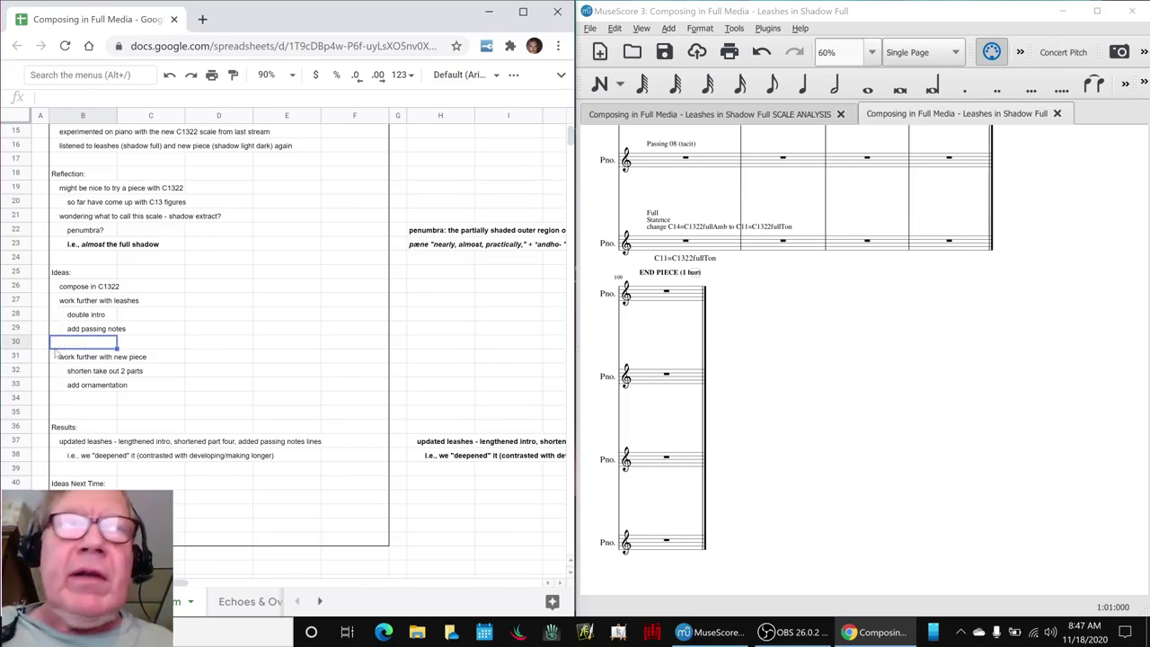
pyautogui.press('Up')
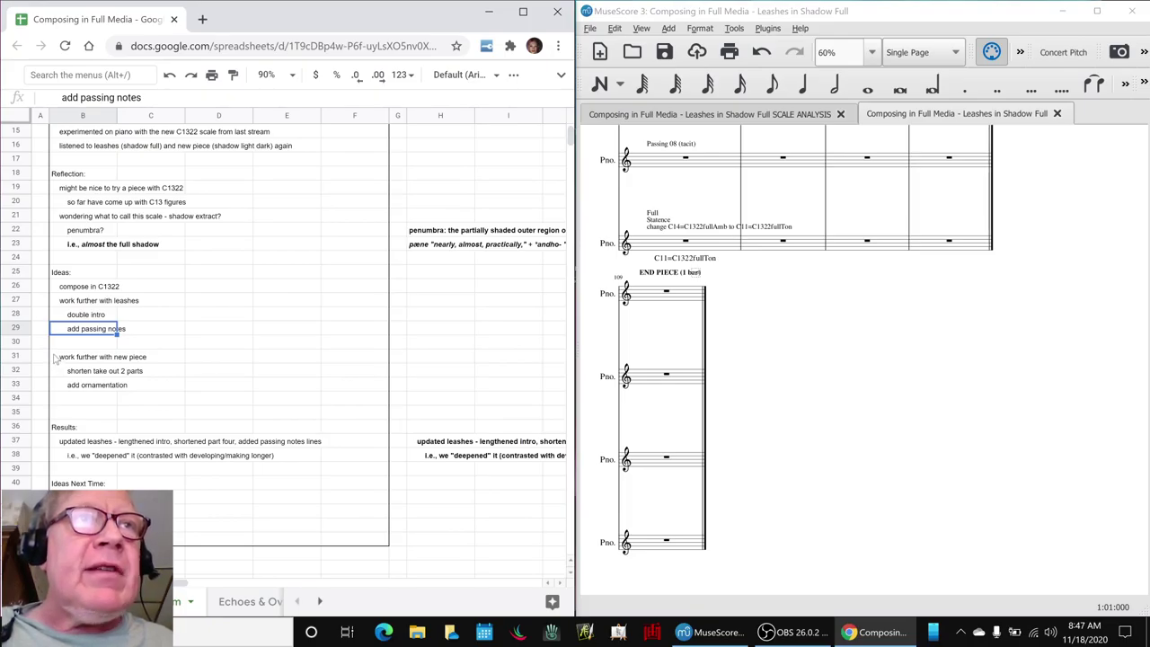
pyautogui.press('Up')
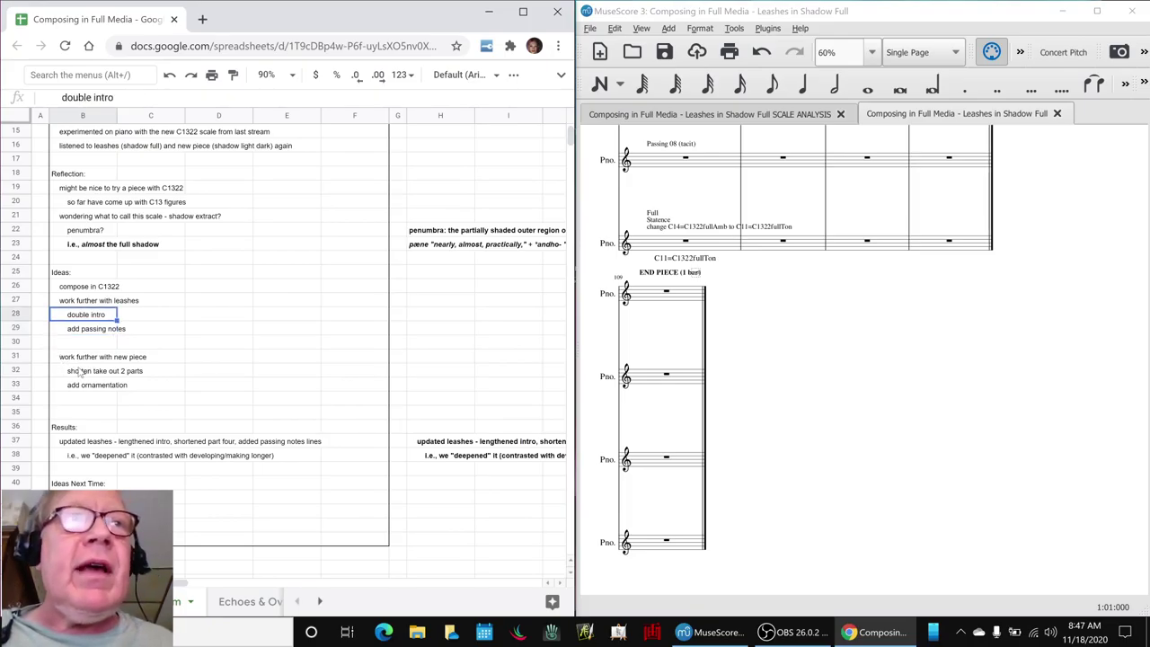
pyautogui.press('Down')
pyautogui.press('Down')
pyautogui.press('Down')
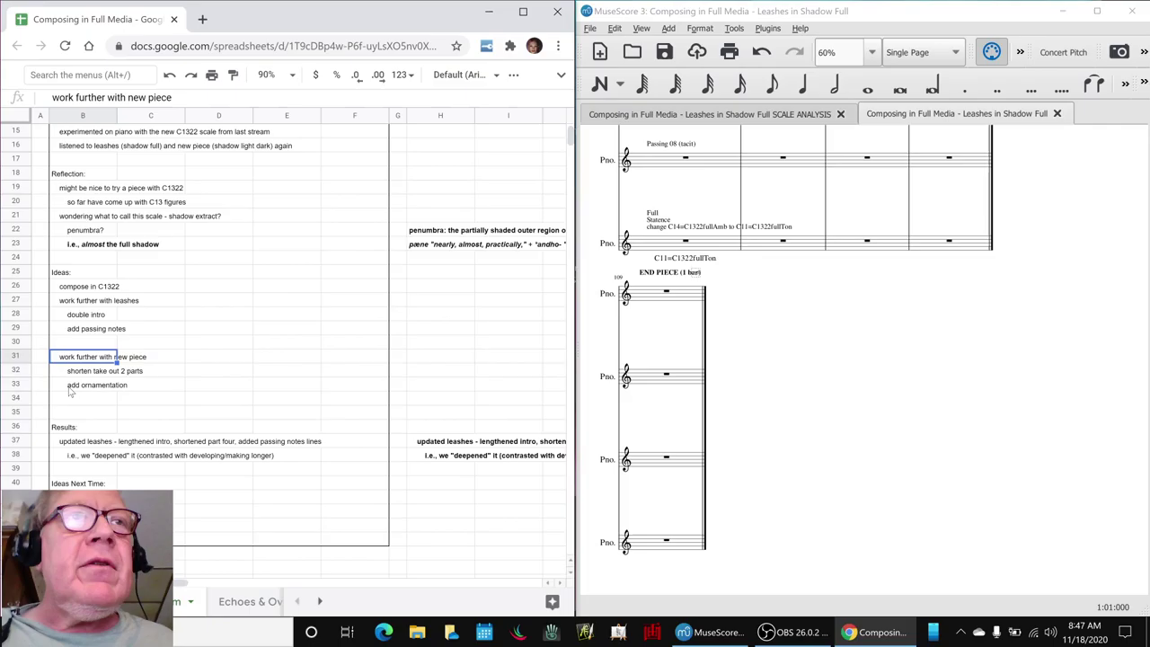
pyautogui.press('Up')
pyautogui.press('Up')
pyautogui.press('Up')
pyautogui.press('Up')
pyautogui.press('Up')
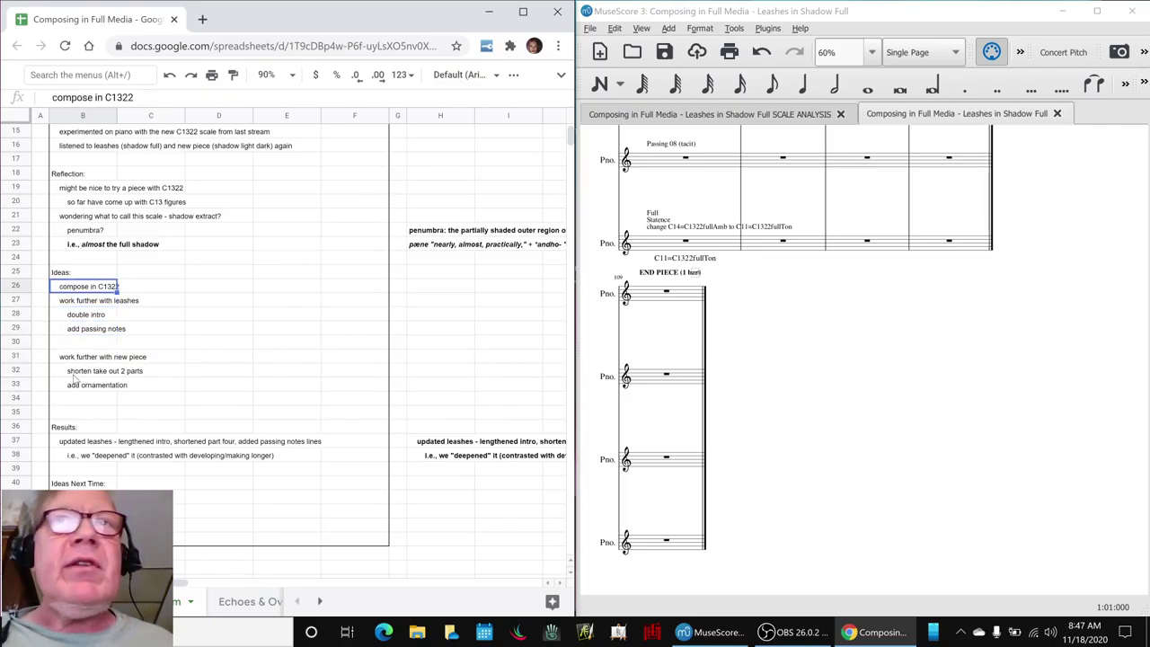
# Step: Play the SCALE ANALYSIS Full Scale passage, then select the empty cell under 'Ideas Next Time:'
pyautogui.click(714, 113)
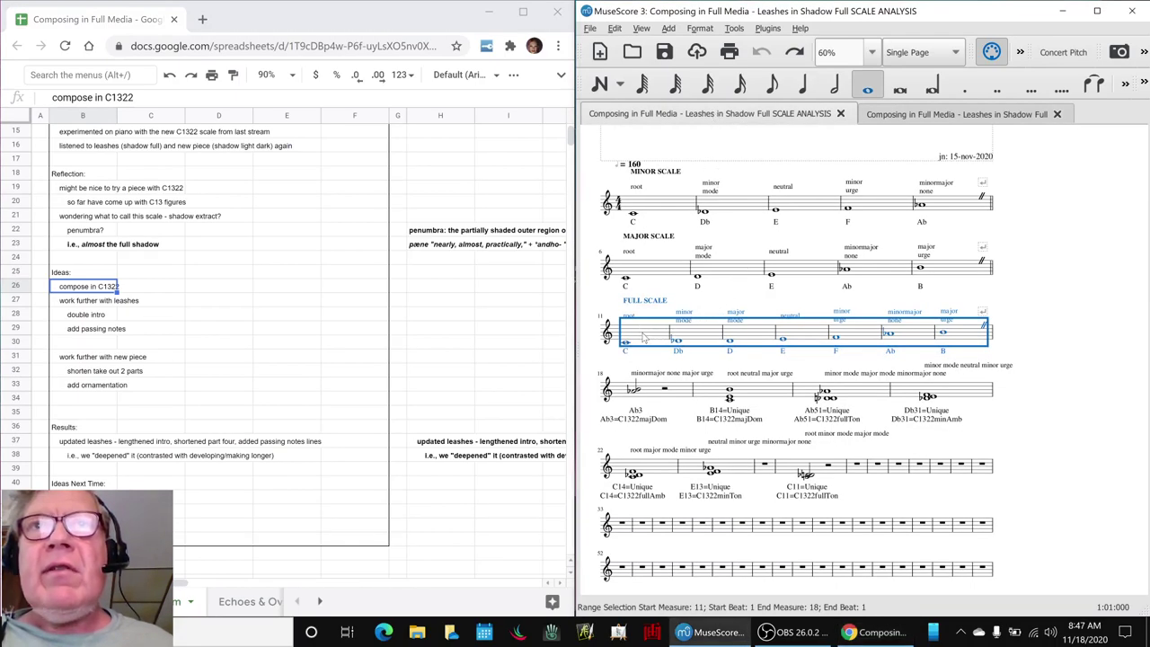
pyautogui.press('space')
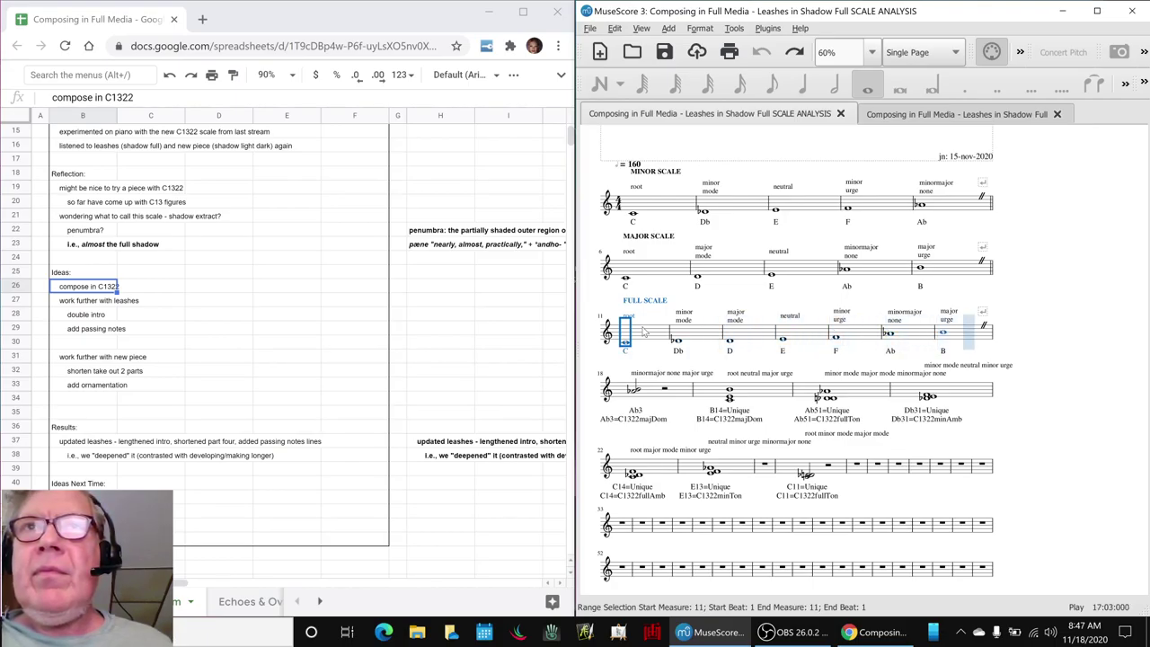
pyautogui.press('Escape')
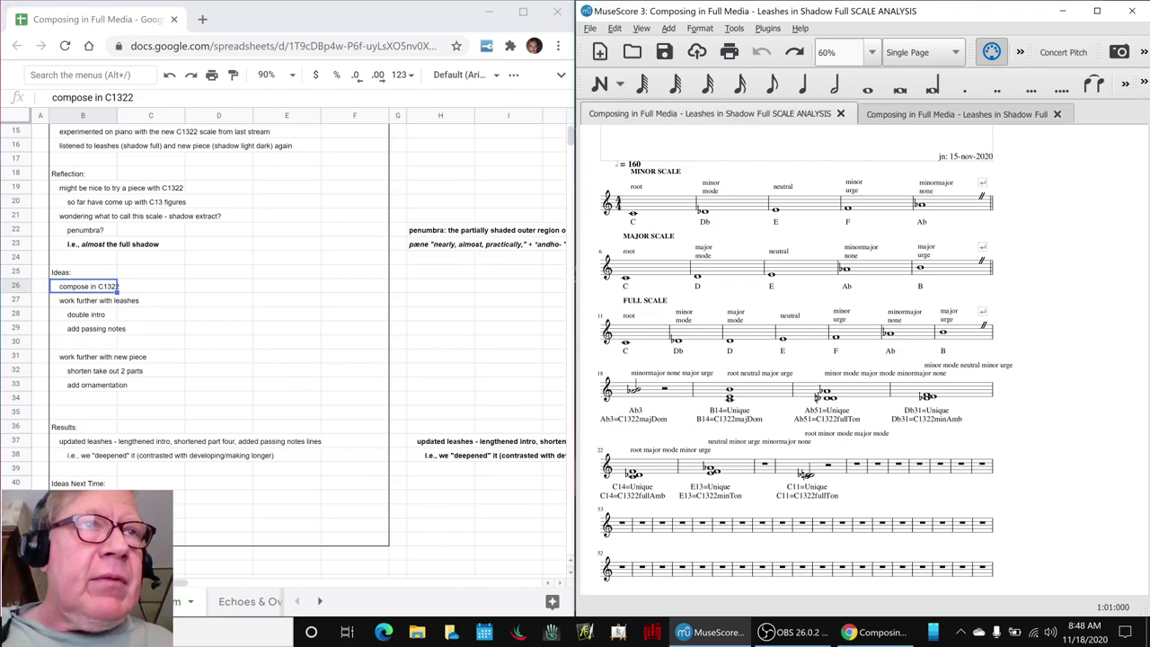
pyautogui.click(58, 489)
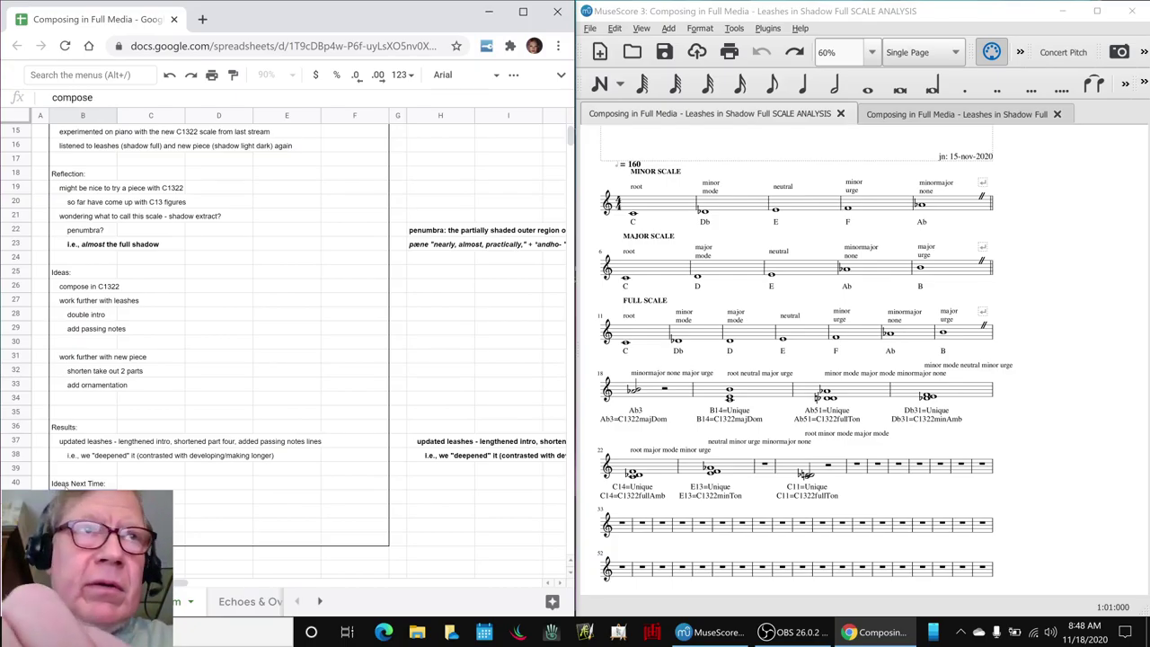
# Step: Add the idea 'compose further with C13', then return to the Leashes in Shadow Full score
pyautogui.write('compose further with C1322')
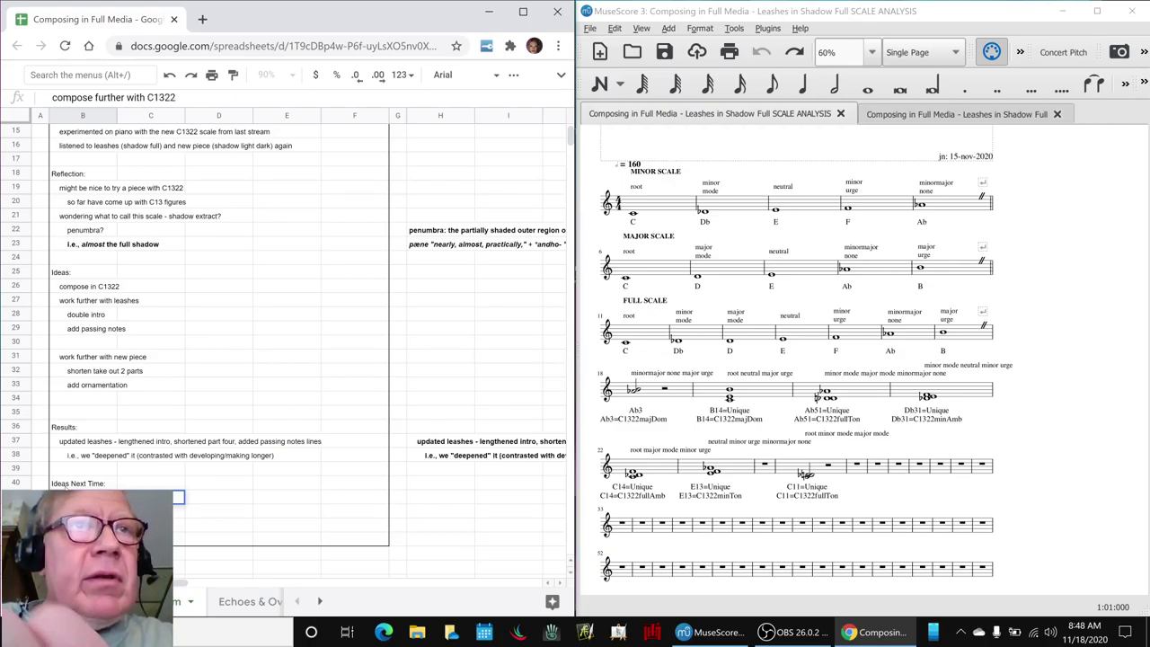
pyautogui.press('Return')
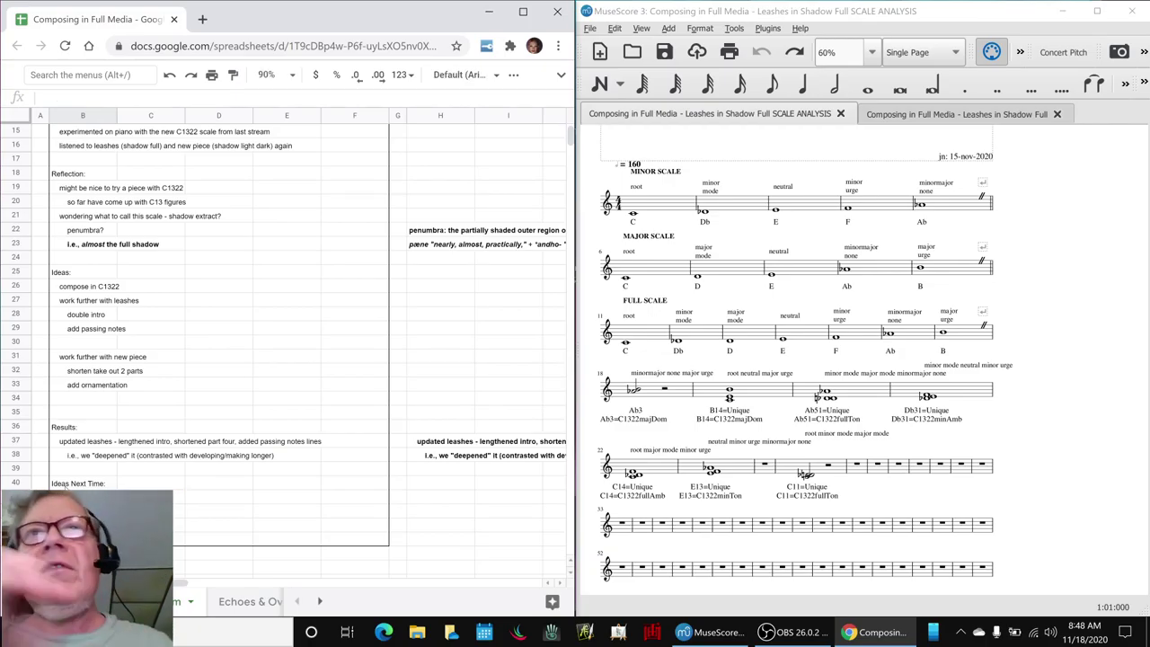
pyautogui.scroll(3, 1034, 314)
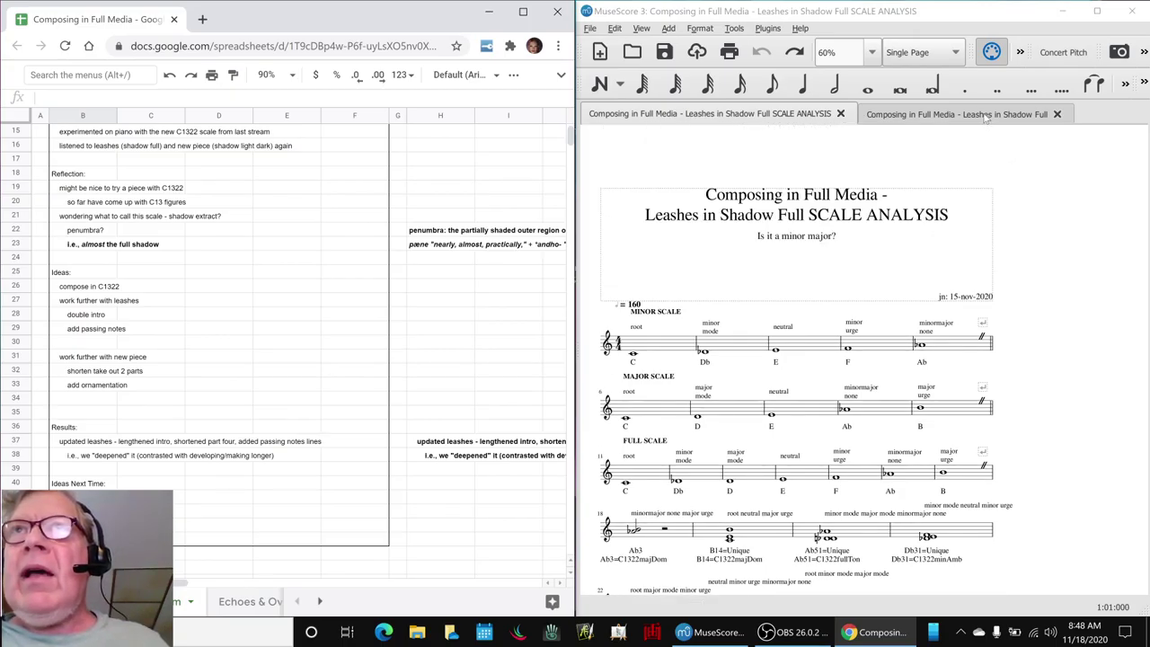
pyautogui.click(986, 115)
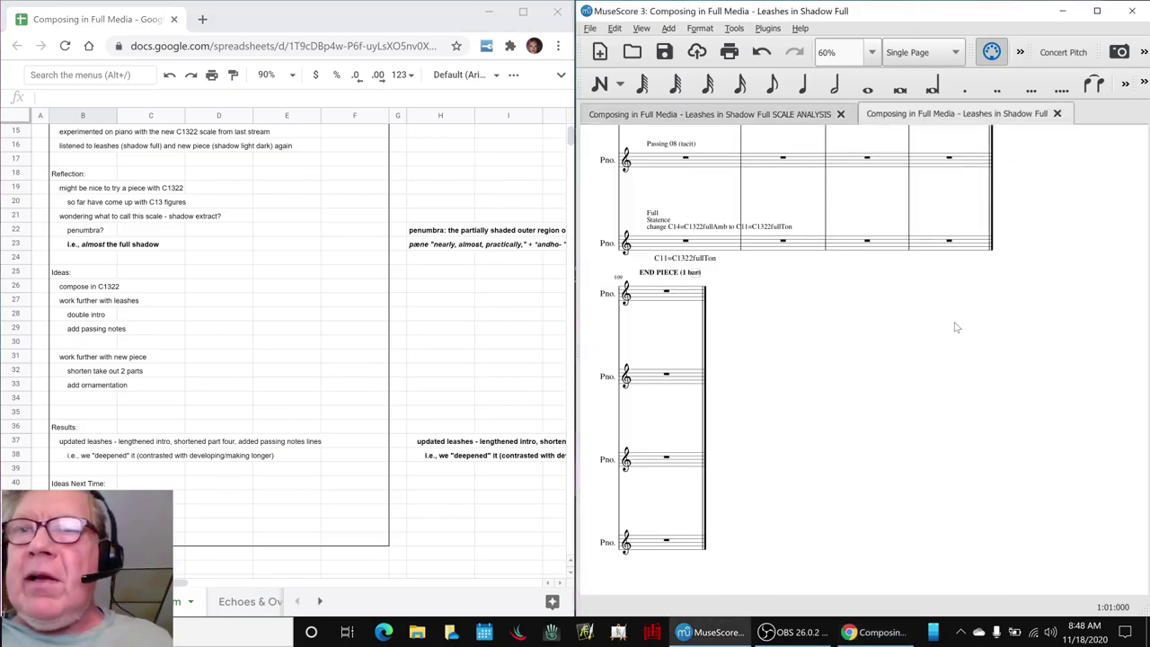
# Step: Show the Leashes score from its title, glance at SCALE ANALYSIS, then bring OBS Studio forward
pyautogui.hotkey('ctrl', 'Home')
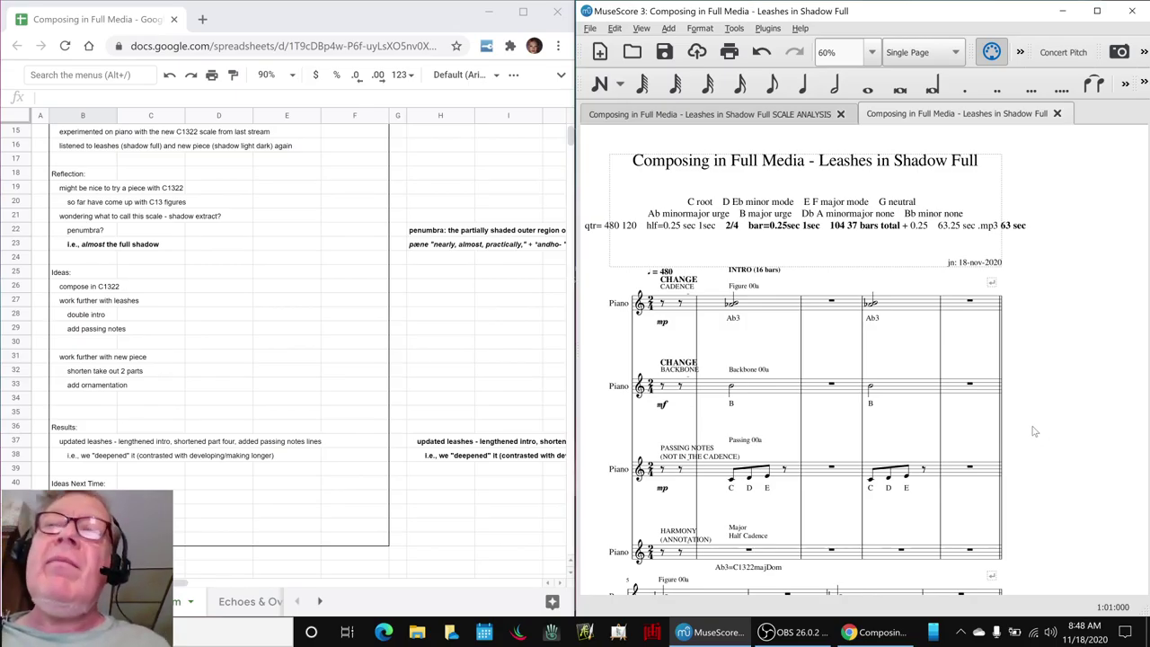
pyautogui.click(735, 117)
pyautogui.scroll(-2, 785, 328)
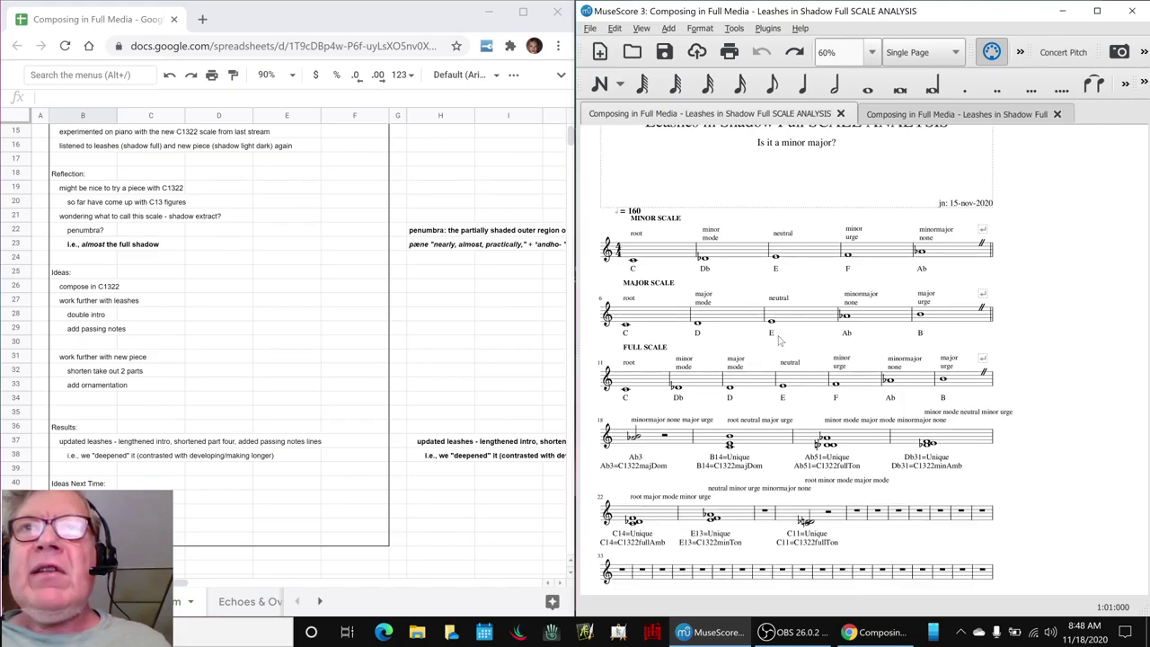
pyautogui.scroll(2, 808, 310)
pyautogui.click(886, 117)
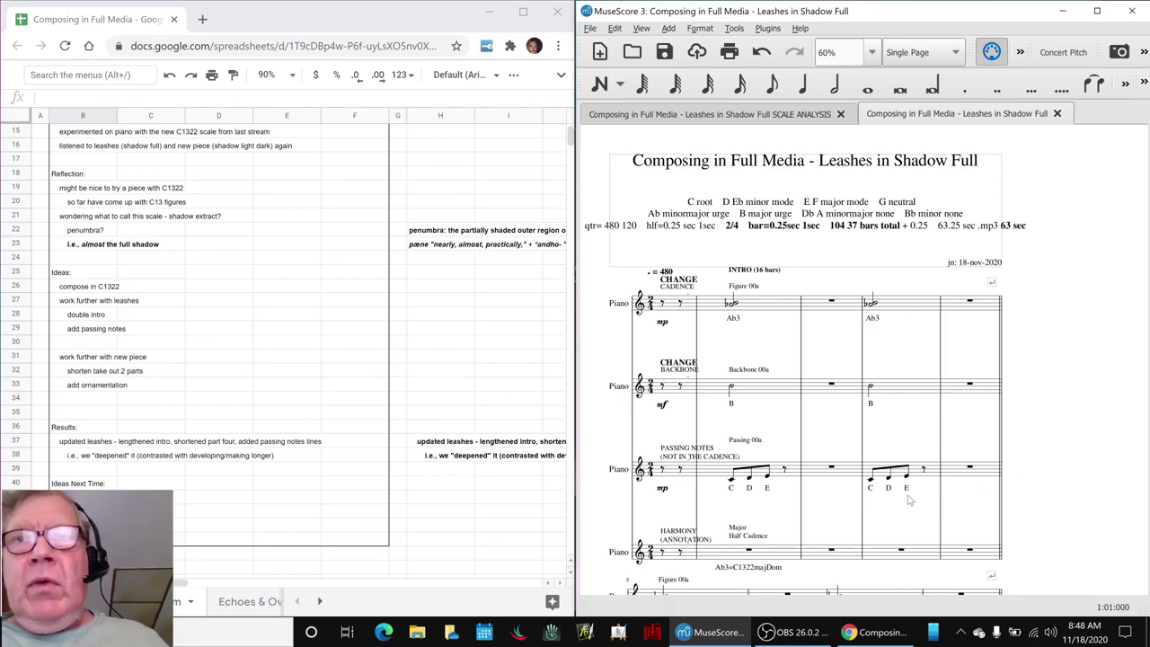
pyautogui.click(803, 631)
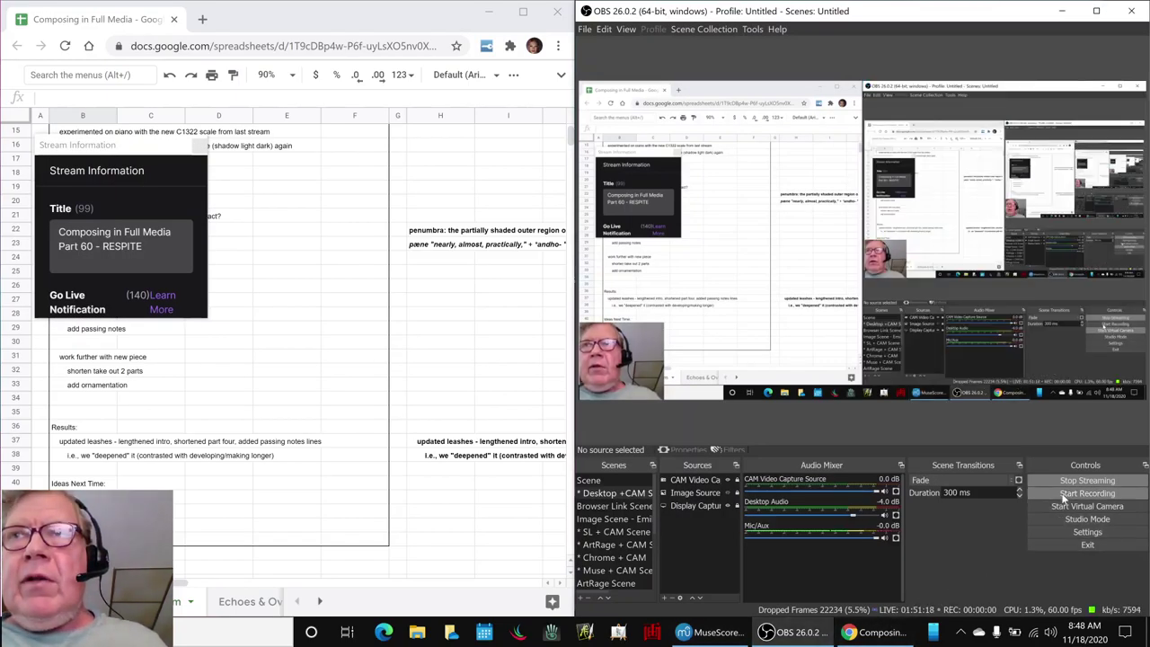